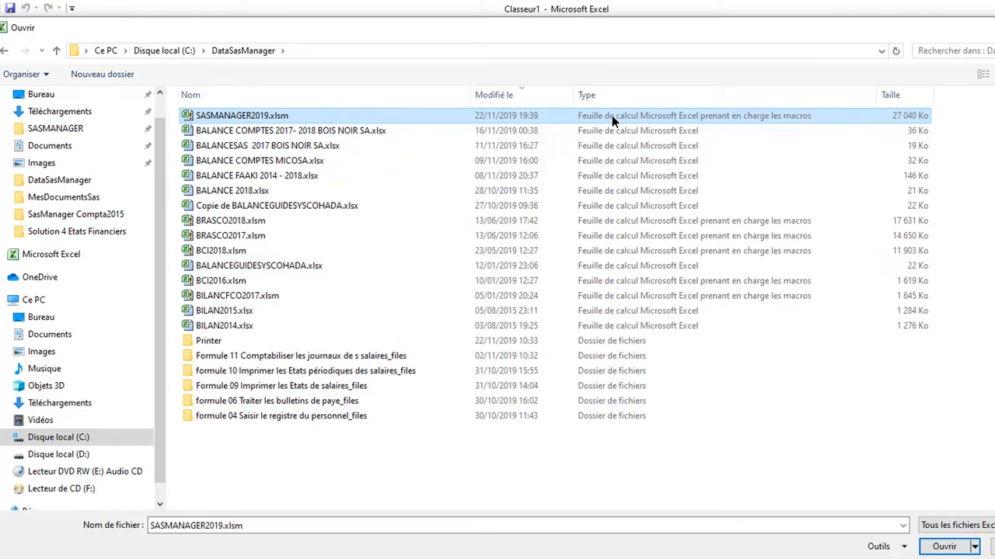
Open SASMANAGER2019.xlsm and unlock it with the licence number and password.
{"action": "left_click", "coordinate": [945, 546]}
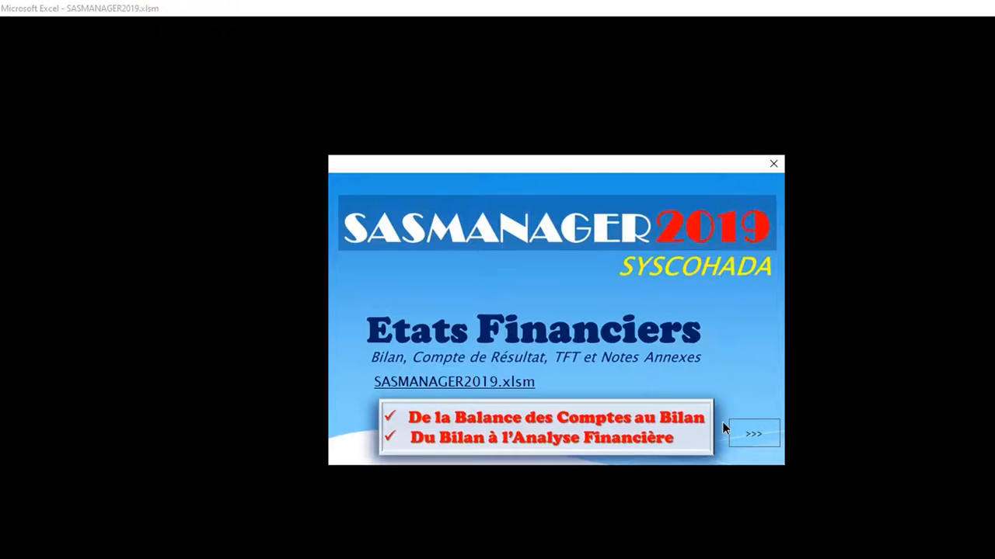
{"action": "left_click", "coordinate": [753, 435]}
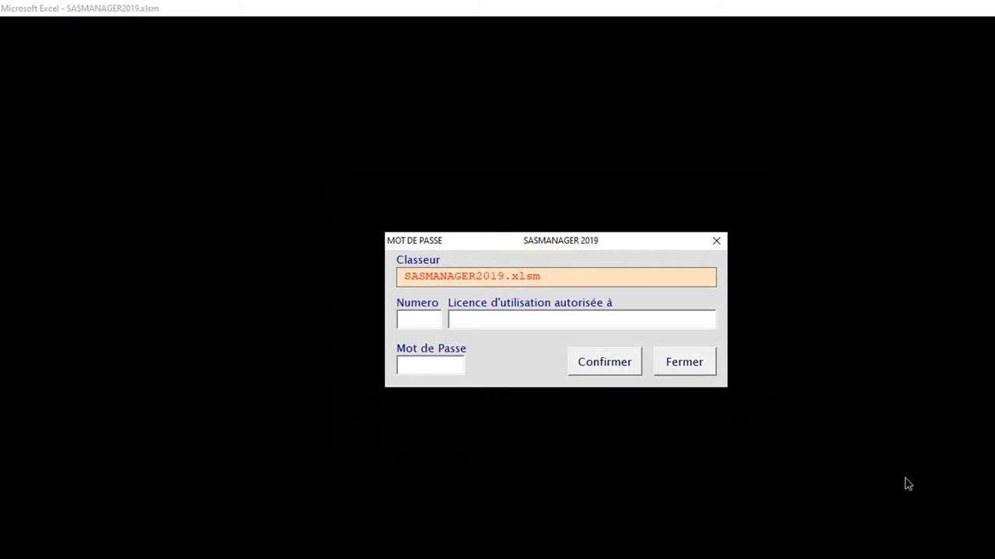
{"action": "type", "text": "111"}
{"action": "key", "text": "Tab"}
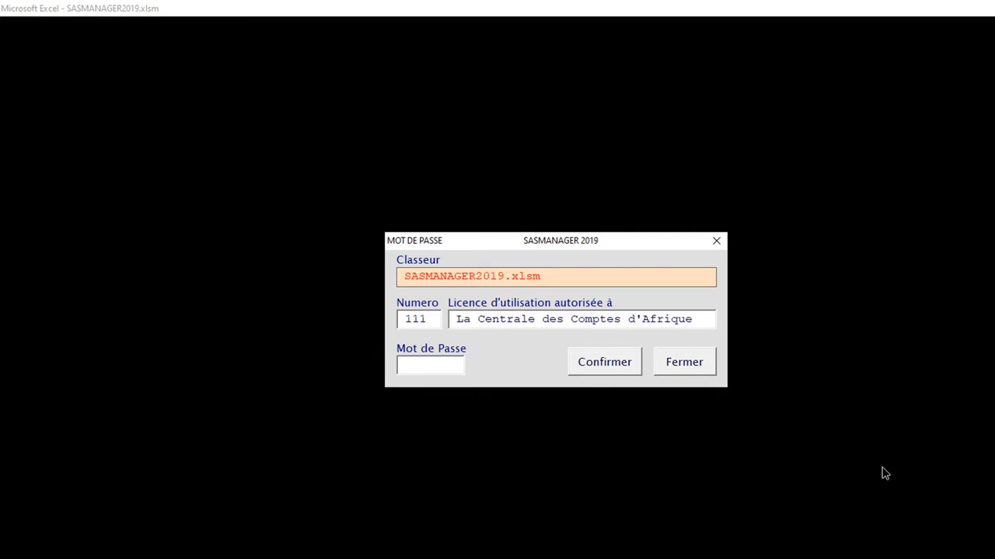
{"action": "type", "text": "*****"}
{"action": "key", "text": "Return"}
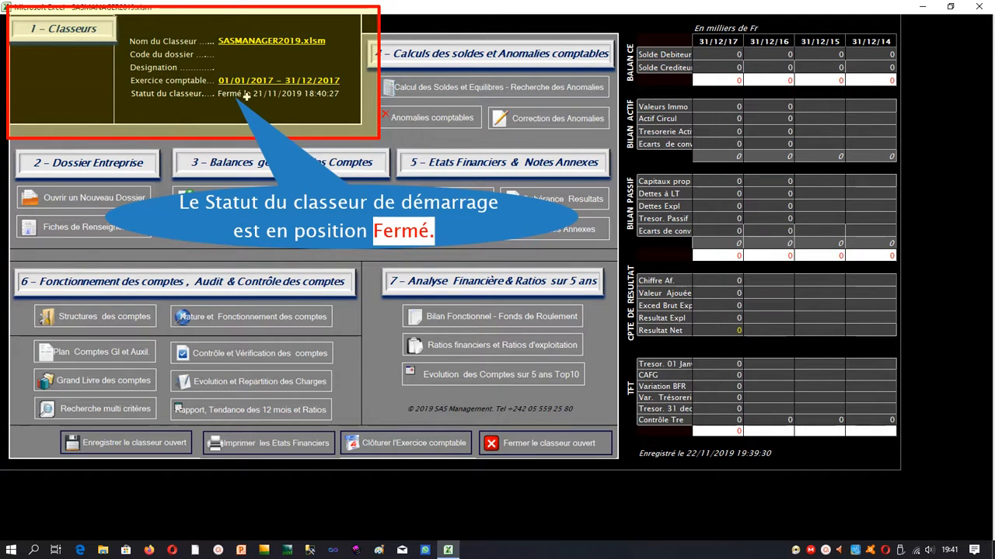
Create a new financial-statements workbook coded BOISNOIRSA for BOIS NOIR DU CONGO SA, starting 2017.
{"action": "left_click", "coordinate": [107, 201]}
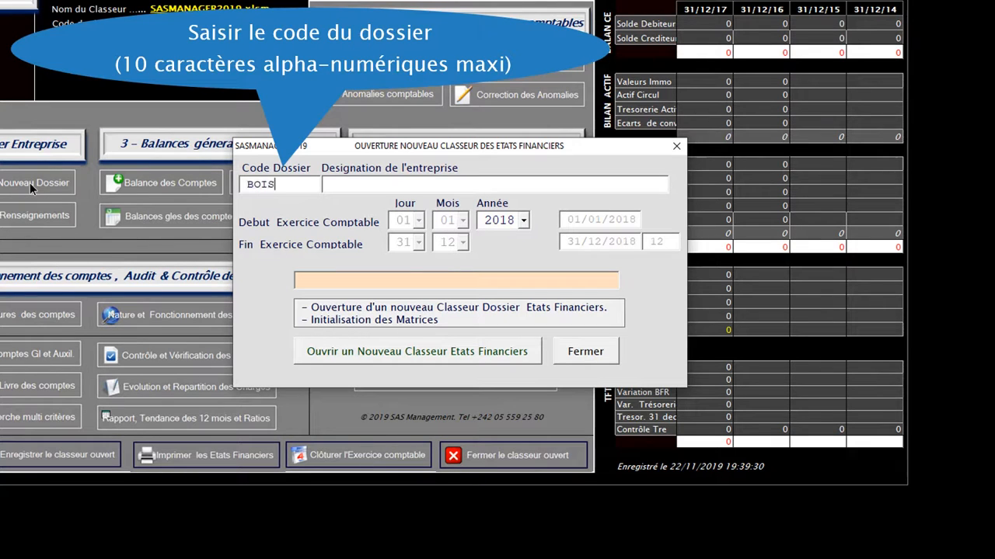
{"action": "type", "text": "BOISNOIRSA"}
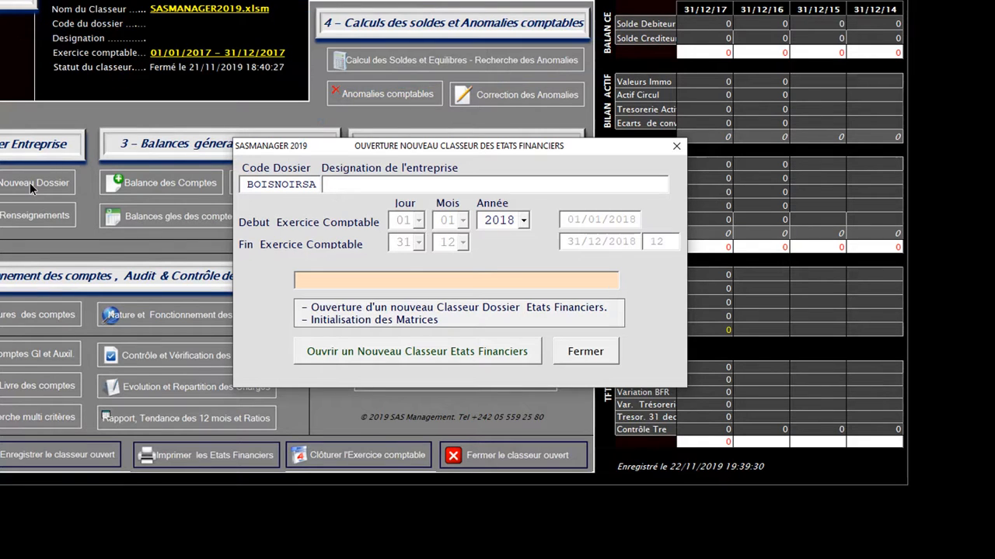
{"action": "type", "text": "BOI"}
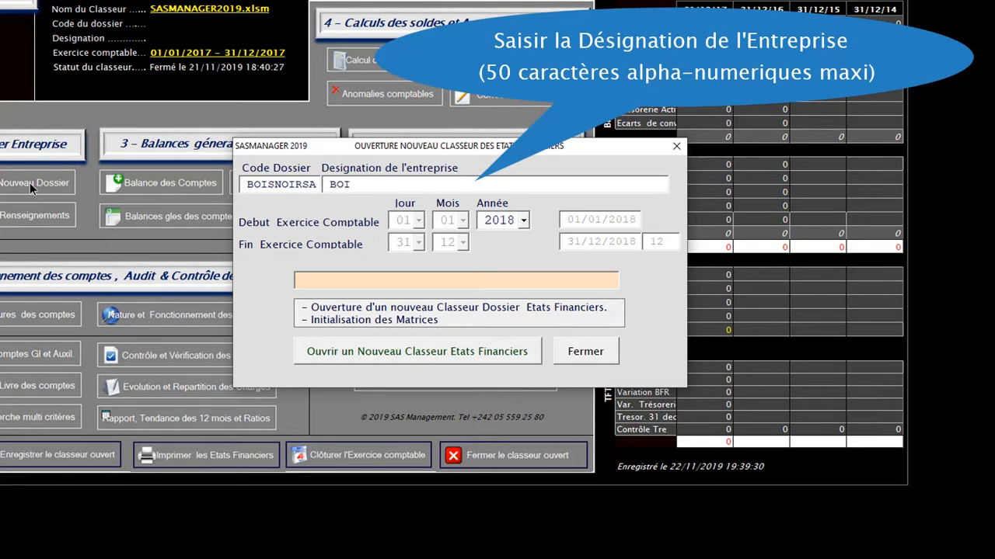
{"action": "type", "text": "S NOIR DU CIO"}
{"action": "key", "text": "Tab"}
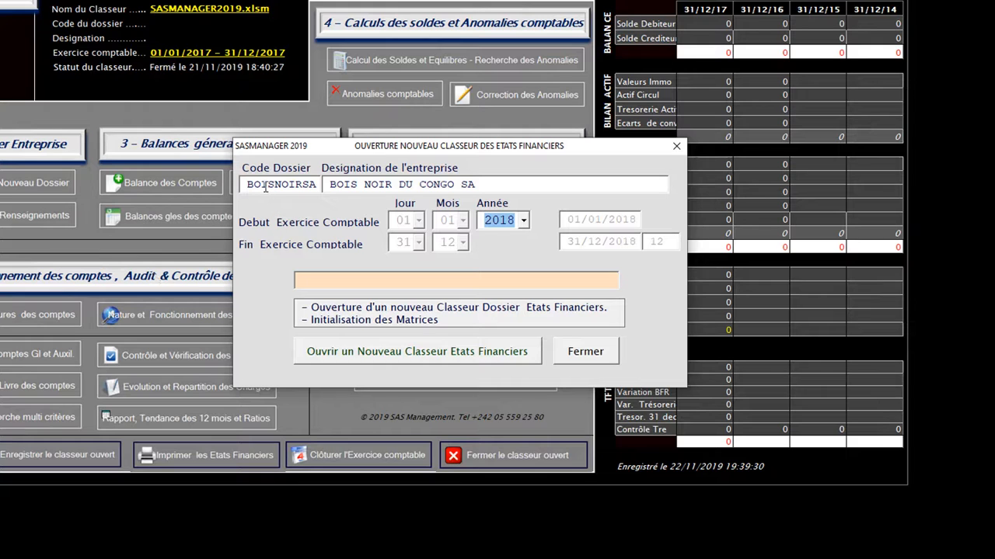
{"action": "left_click", "coordinate": [524, 220]}
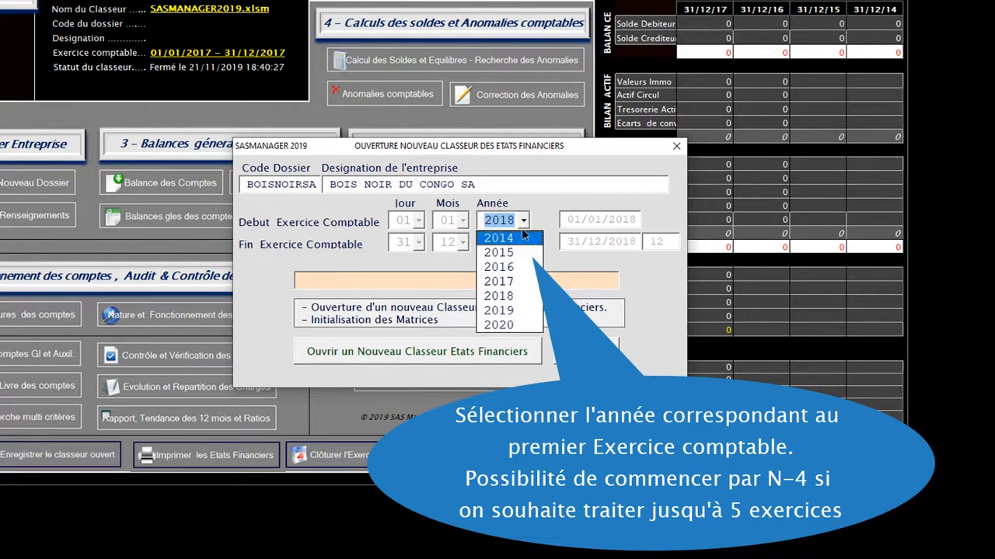
{"action": "left_click", "coordinate": [503, 281]}
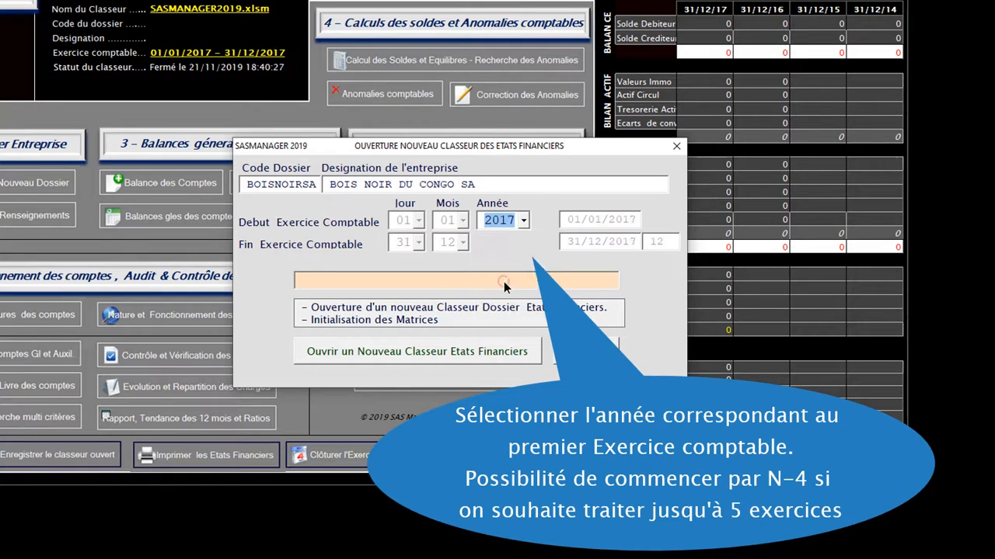
{"action": "left_click", "coordinate": [451, 351]}
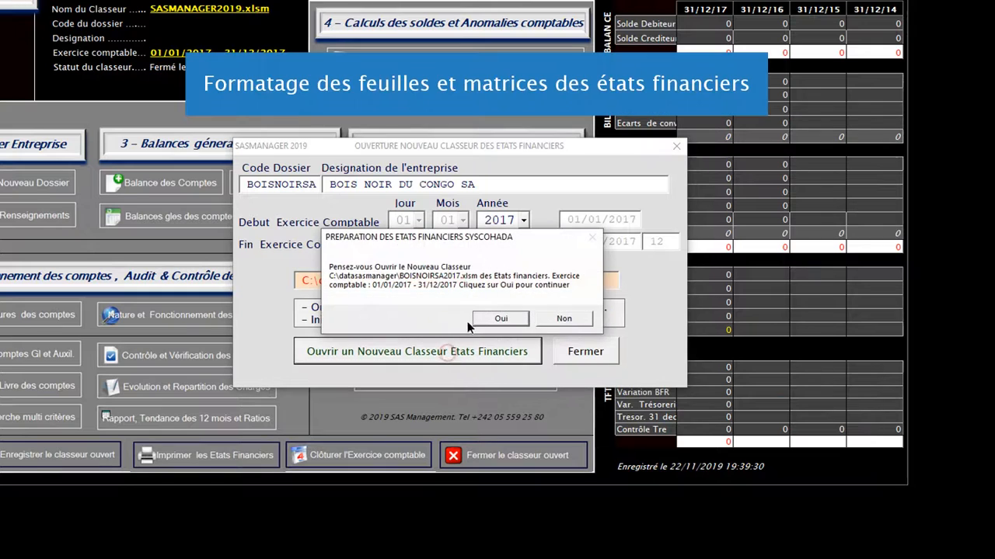
Confirm creation of BOISNOIRSA2017 and acknowledge the preparation and initialisation messages.
{"action": "left_click", "coordinate": [489, 319]}
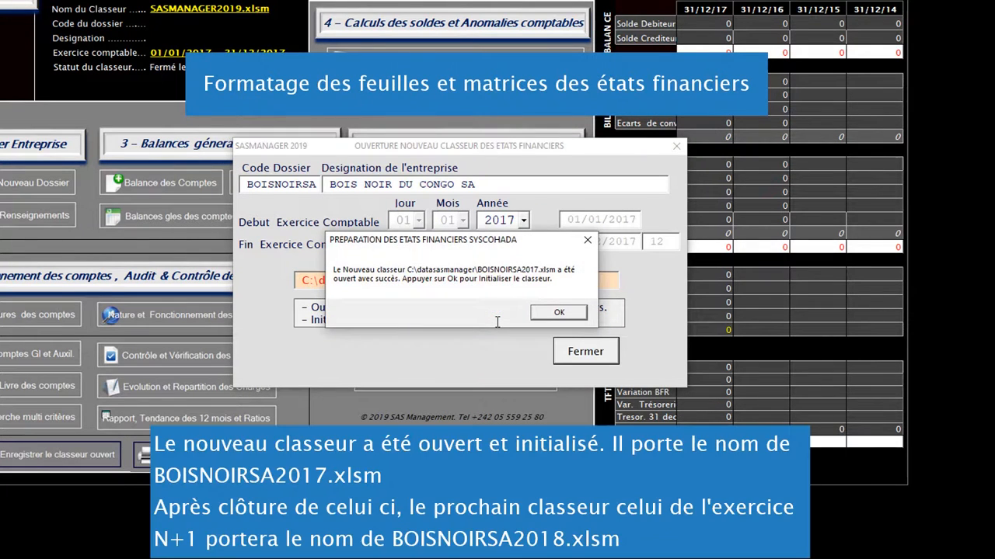
{"action": "left_click", "coordinate": [558, 313]}
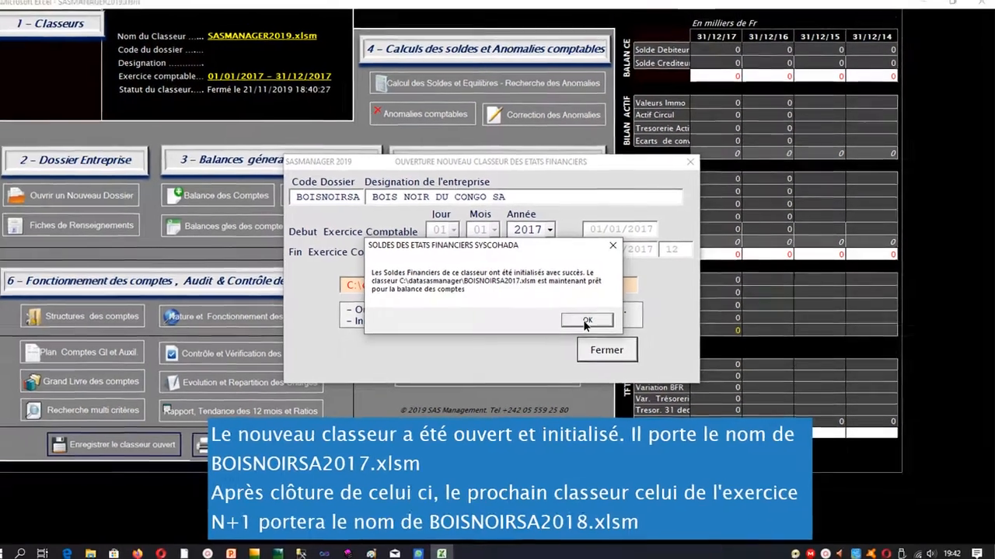
{"action": "left_click", "coordinate": [562, 319]}
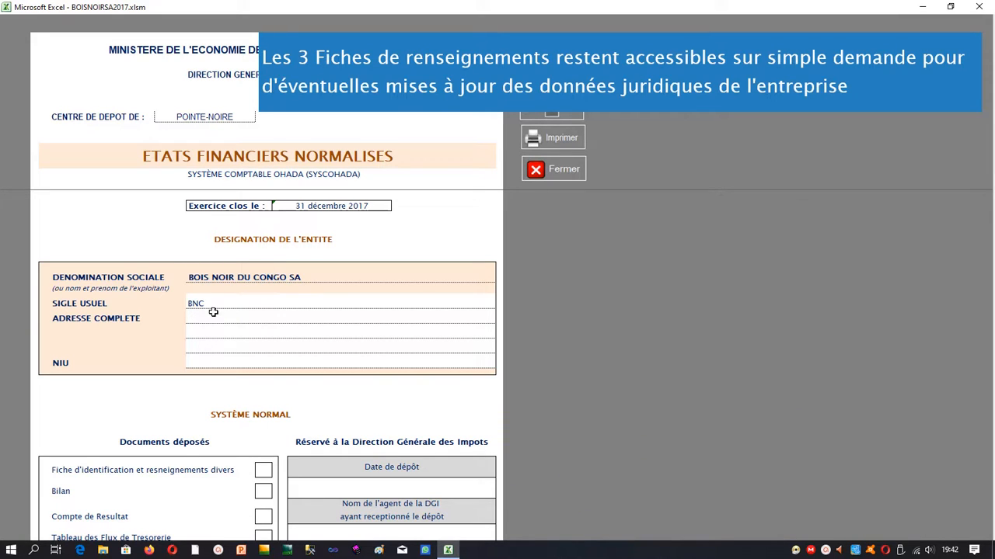
Enter the company's street address in the ADRESSE COMPLETE field of the cover page.
{"action": "left_click", "coordinate": [221, 316]}
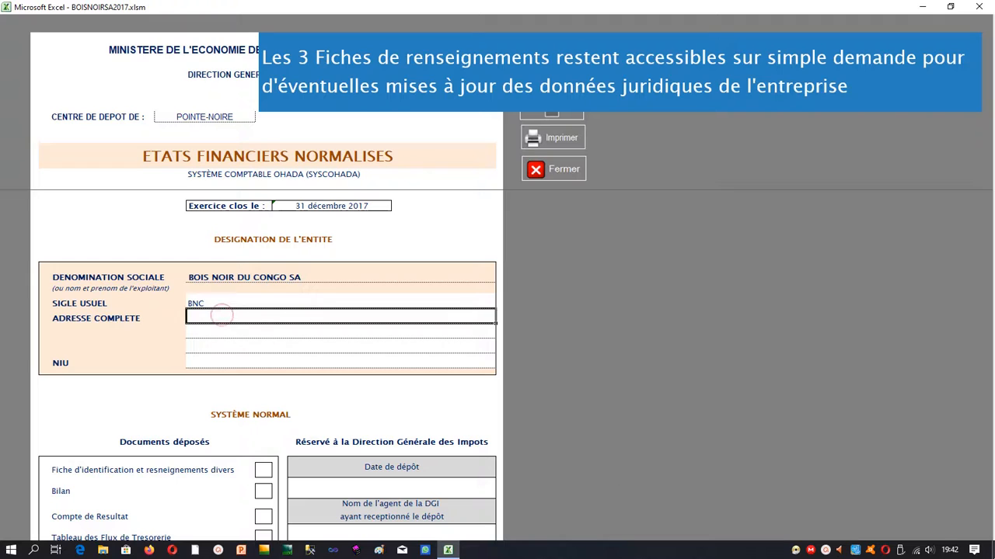
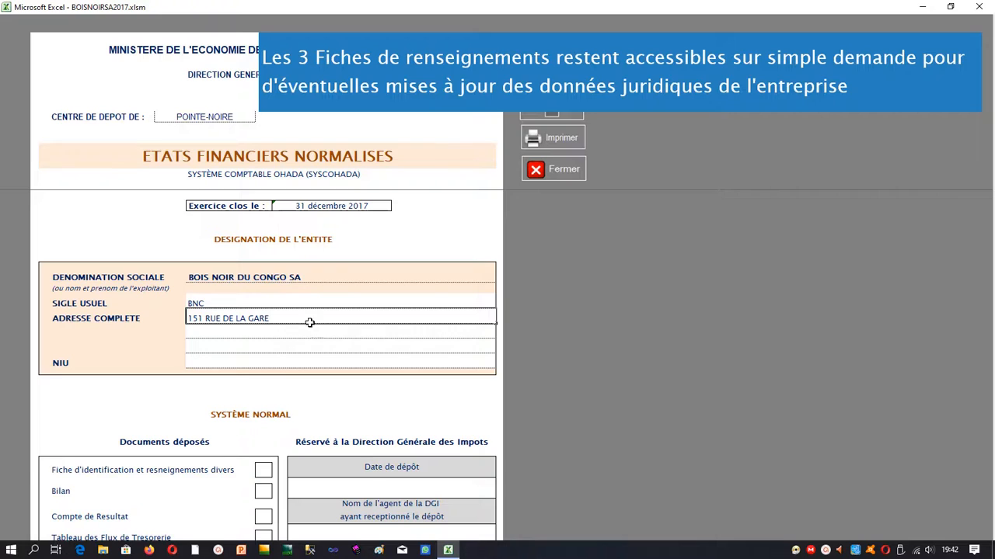
{"action": "scroll", "coordinate": [270, 472], "scroll_direction": "down", "scroll_amount": 2}
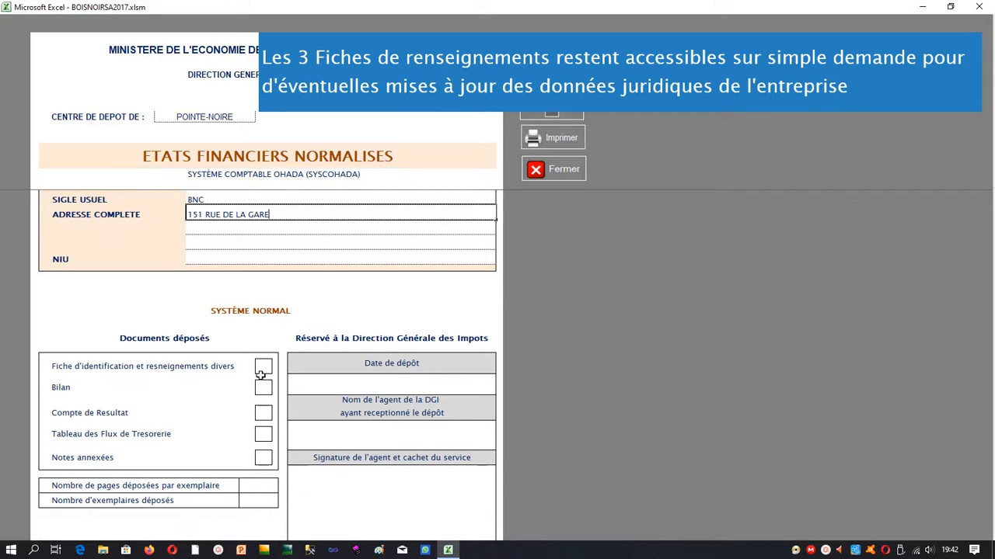
{"action": "scroll", "coordinate": [260, 401], "scroll_direction": "up", "scroll_amount": 2}
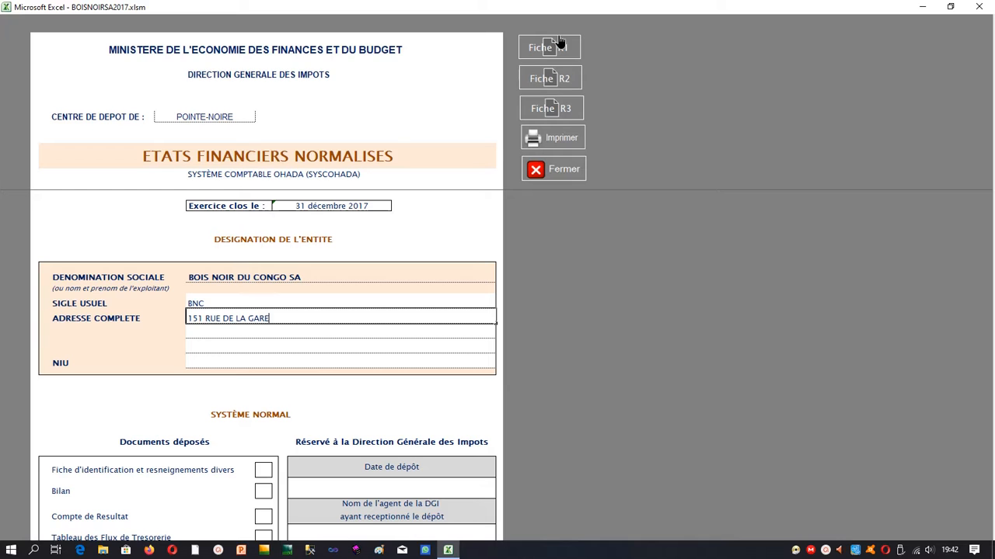
Enter the company's trade-register number in N° RCCM on FICHE R1, then go to FICHE R2.
{"action": "left_click", "coordinate": [560, 43]}
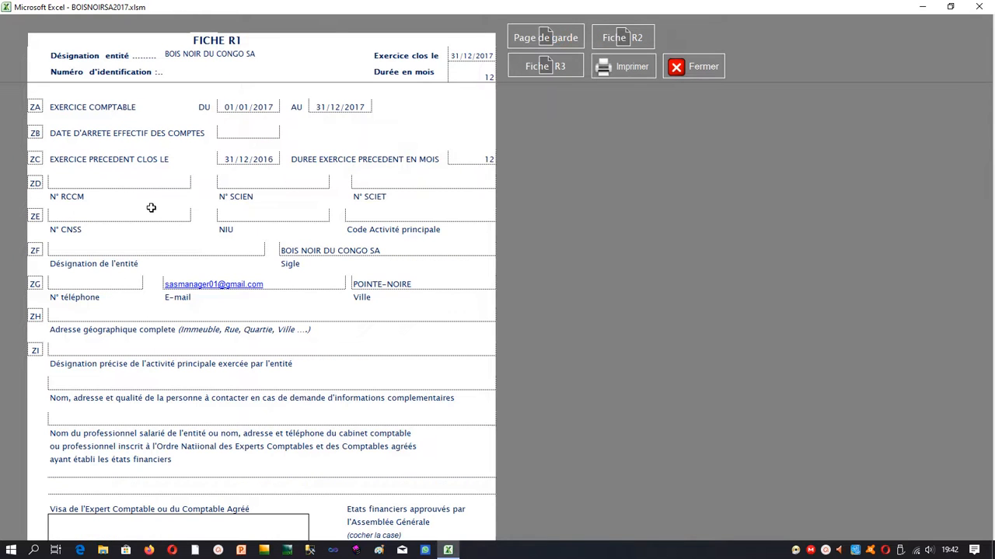
{"action": "left_click", "coordinate": [139, 213]}
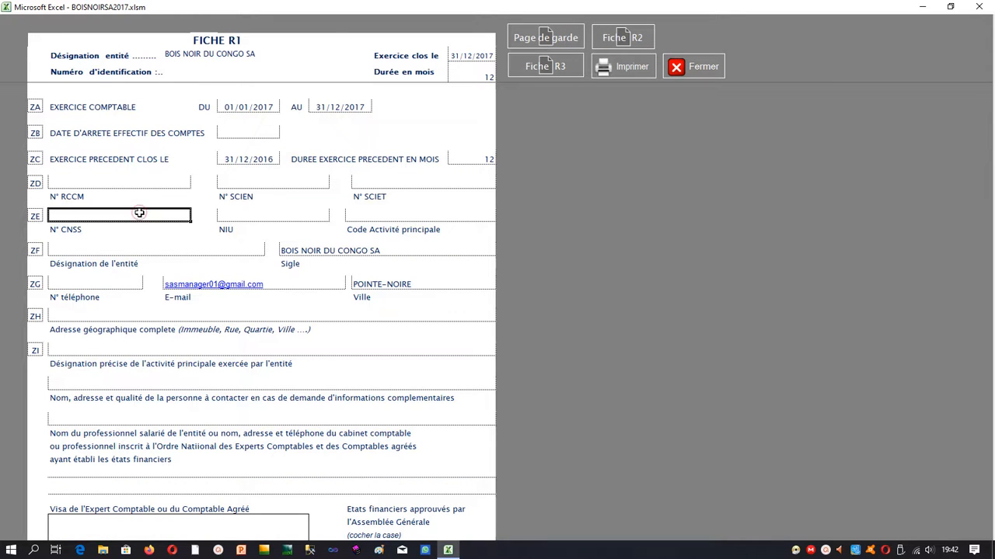
{"action": "left_click", "coordinate": [241, 214]}
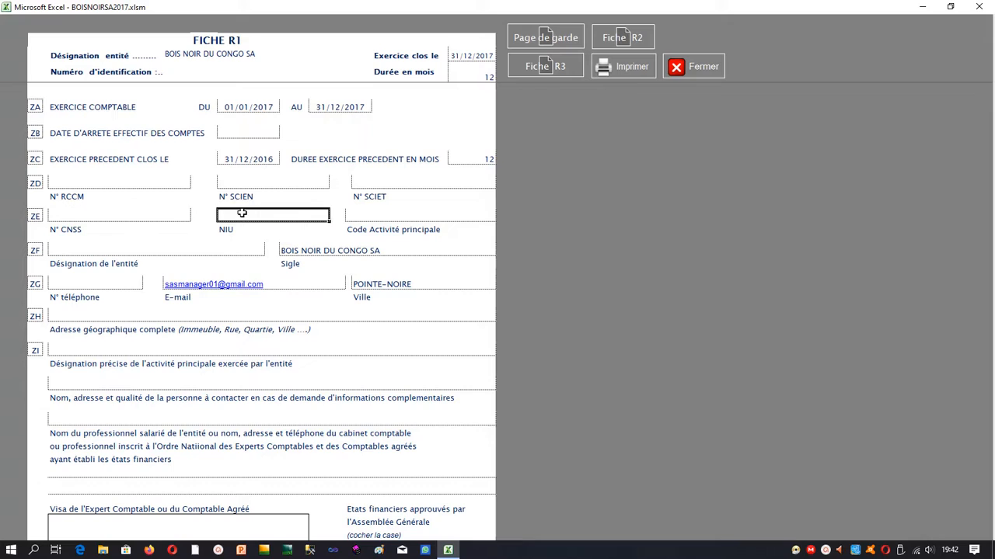
{"action": "left_click", "coordinate": [190, 250]}
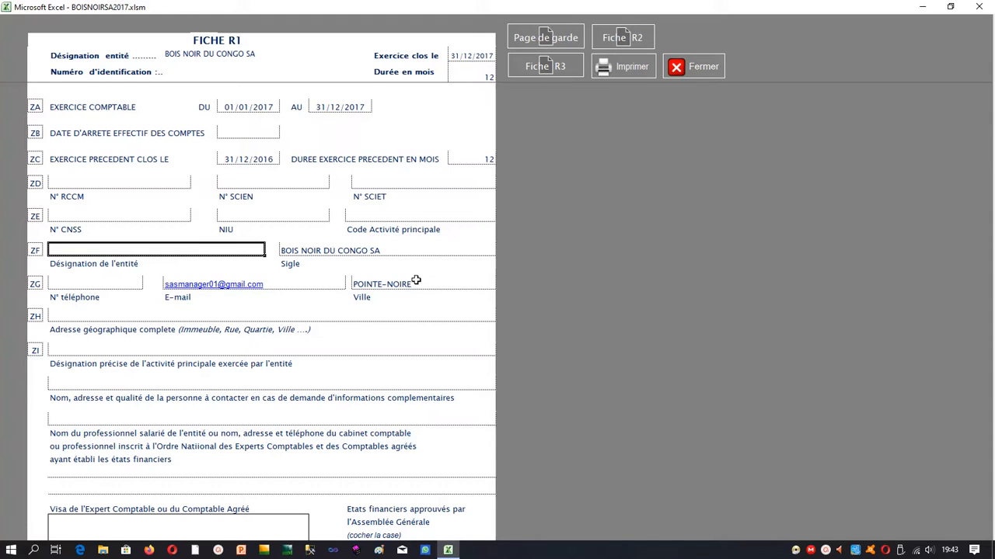
{"action": "left_click", "coordinate": [105, 184]}
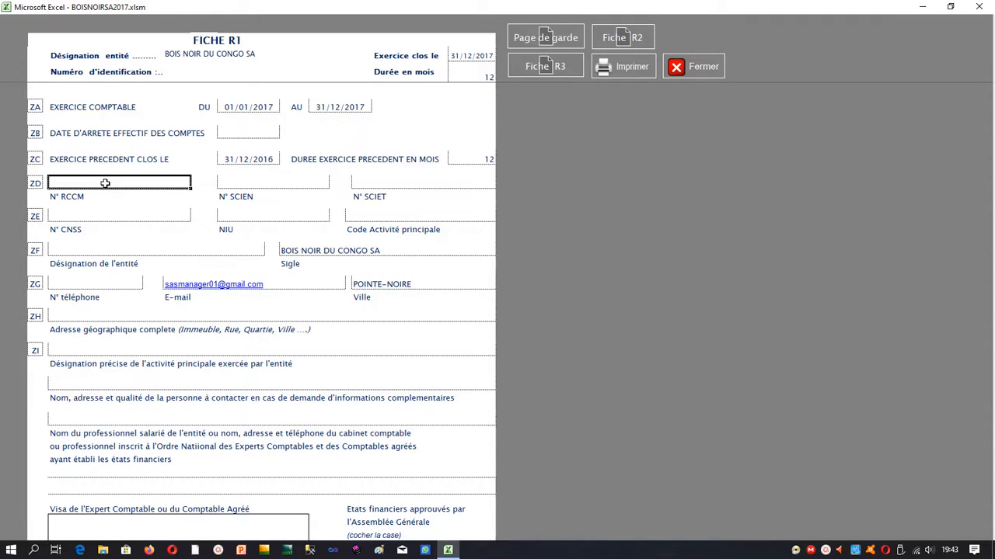
{"action": "type", "text": "120 M10"}
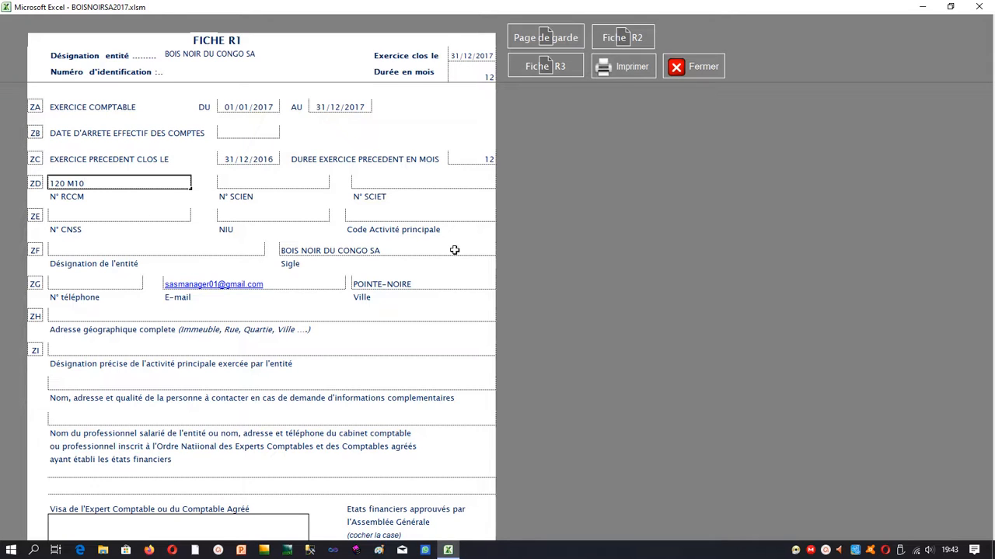
{"action": "left_click", "coordinate": [616, 42]}
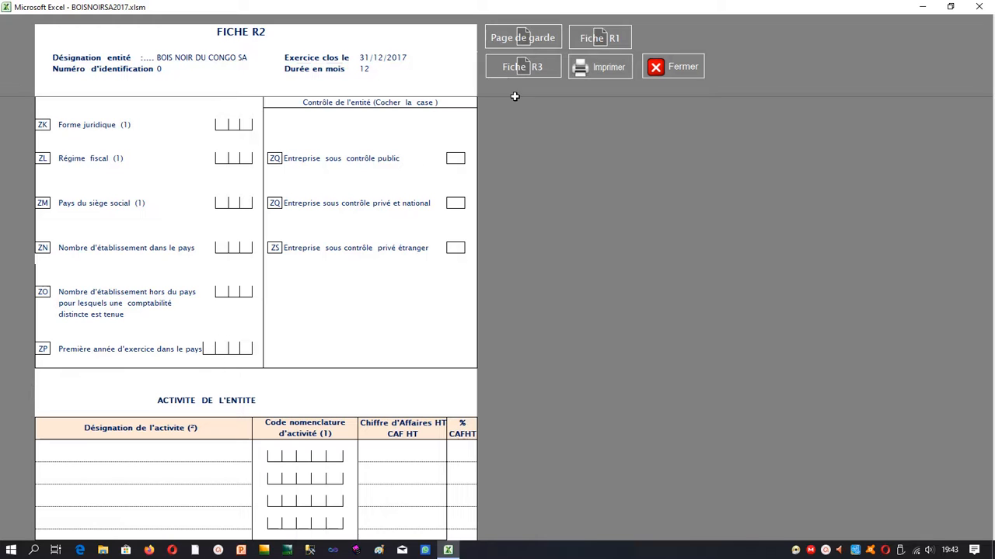
On Fiche R3, enter the first director's surname, first name and address.
{"action": "left_click", "coordinate": [533, 68]}
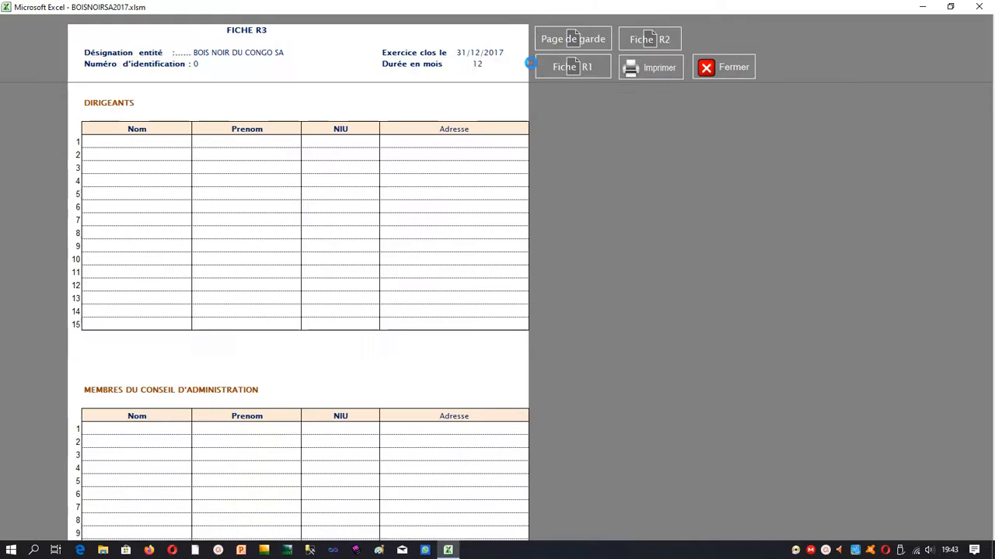
{"action": "left_click", "coordinate": [166, 142]}
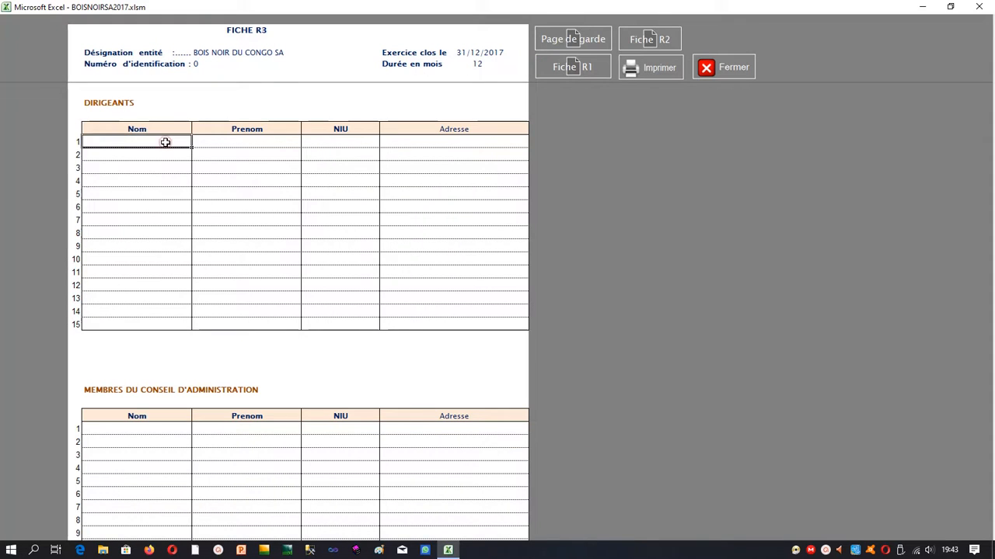
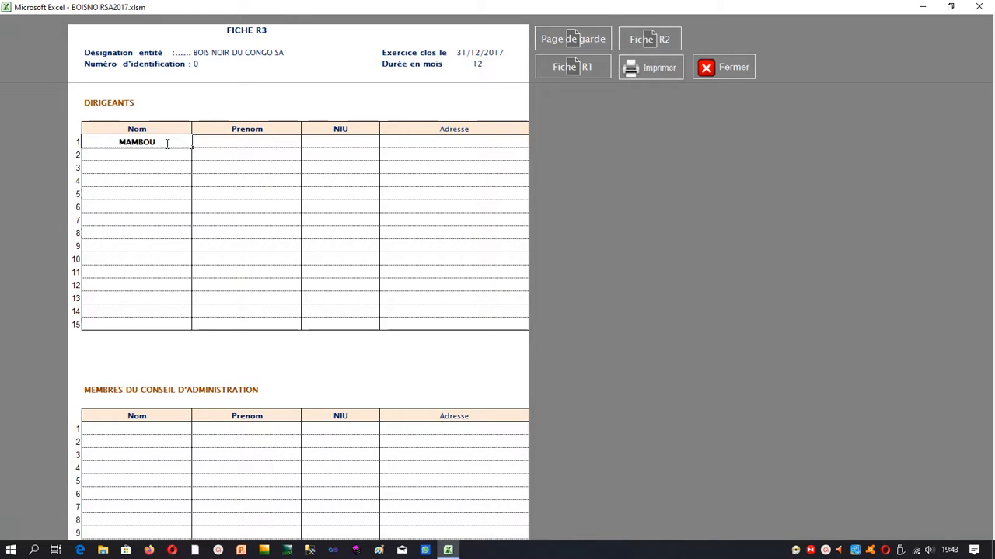
{"action": "left_click", "coordinate": [214, 142]}
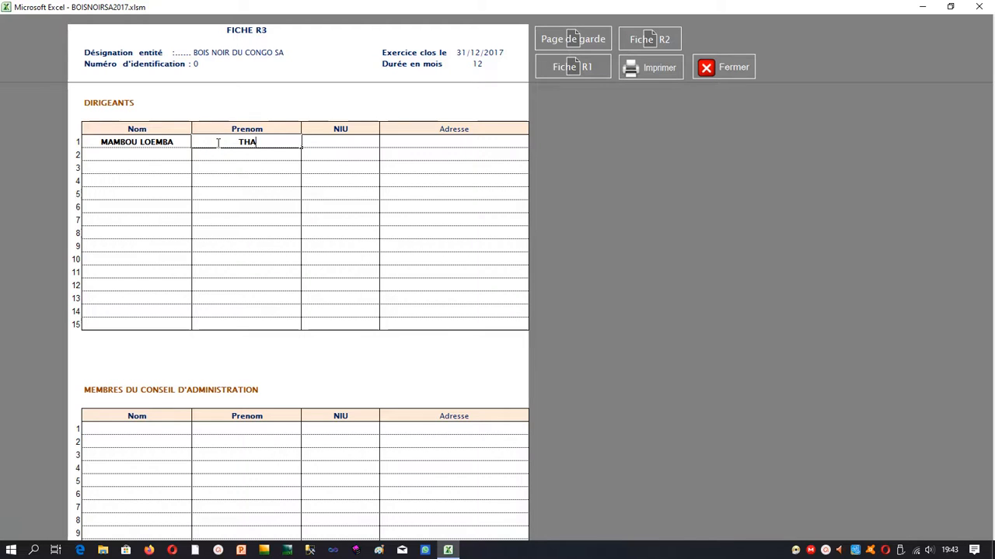
{"action": "left_click", "coordinate": [343, 141]}
{"action": "left_click", "coordinate": [418, 142]}
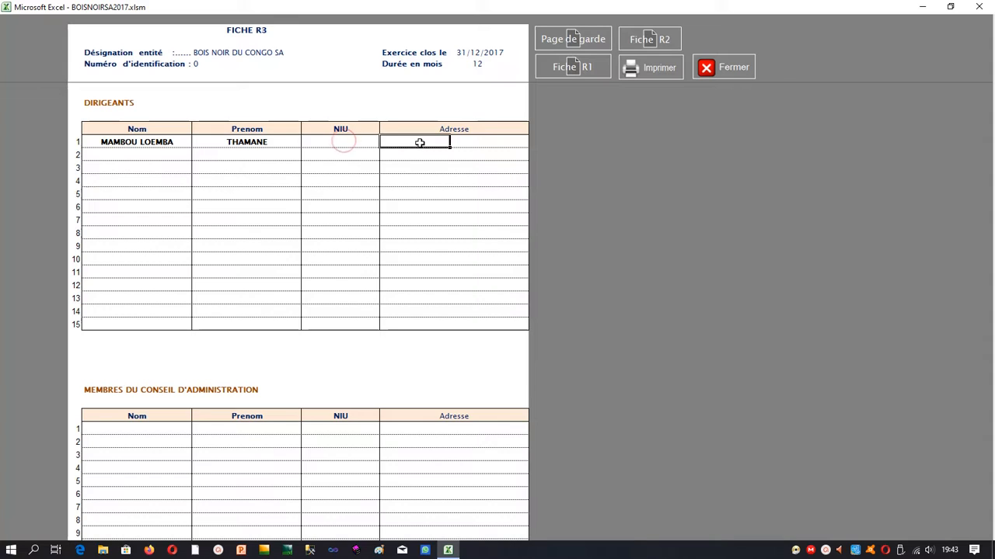
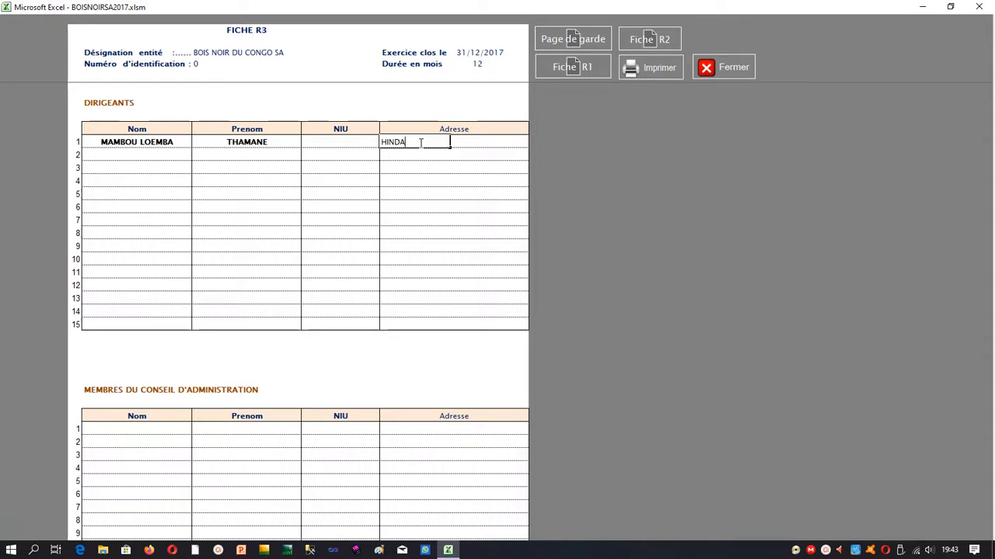
{"action": "left_click", "coordinate": [410, 154]}
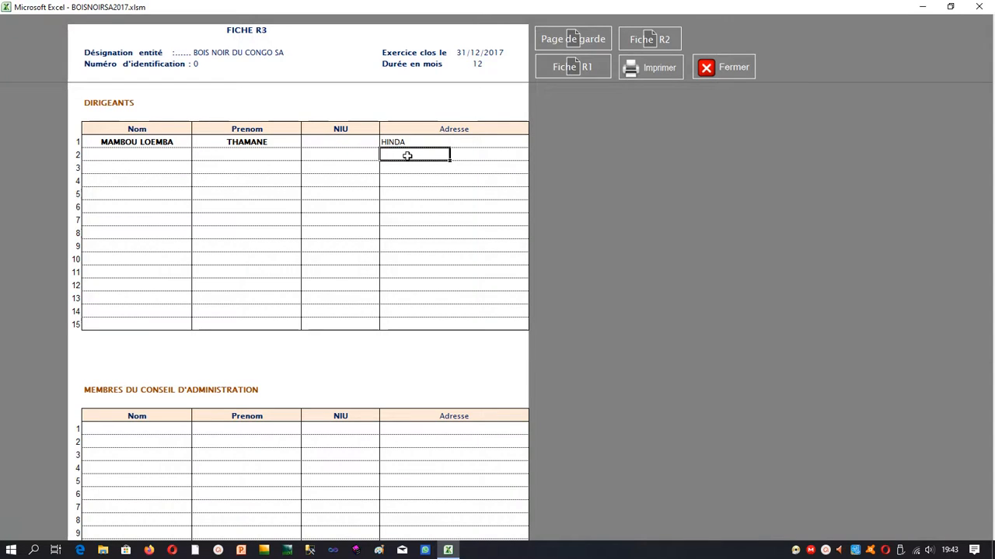
Step through the first board member's row, then close Fiche R3.
{"action": "left_click", "coordinate": [160, 430]}
{"action": "left_click", "coordinate": [225, 432]}
{"action": "left_click", "coordinate": [341, 426]}
{"action": "left_click", "coordinate": [437, 433]}
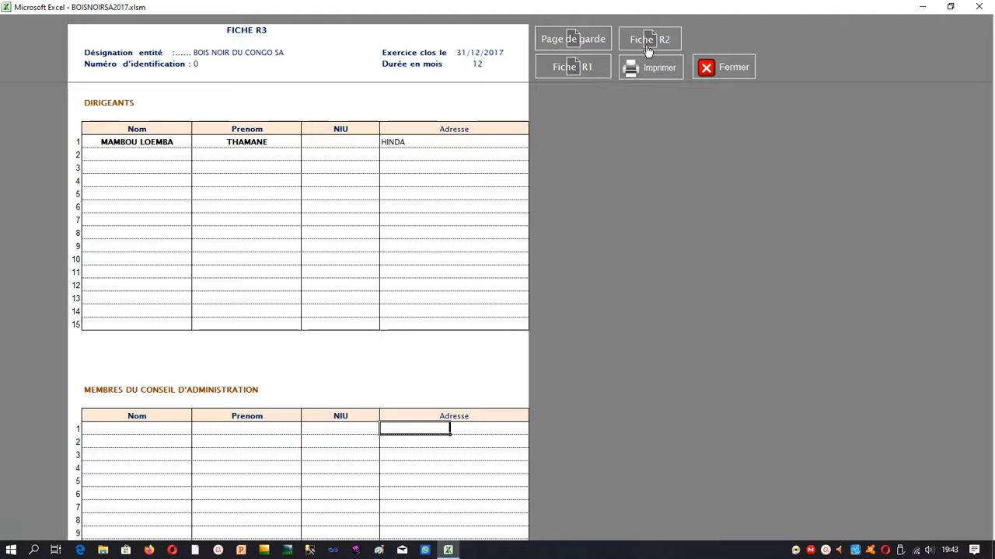
{"action": "left_click", "coordinate": [723, 67]}
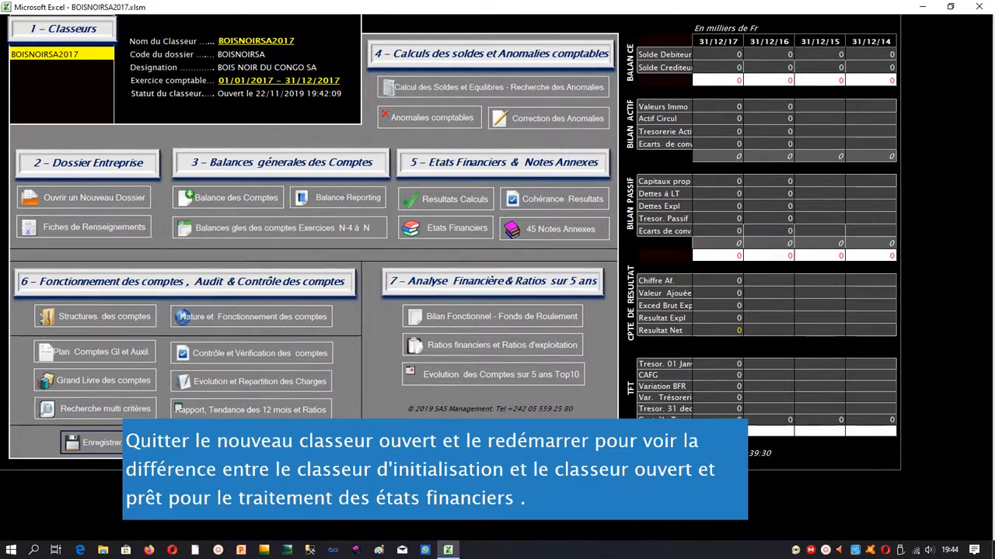
Save and close BOISNOIRSA2017, then relaunch Microsoft Excel 2010.
{"action": "left_click", "coordinate": [628, 511]}
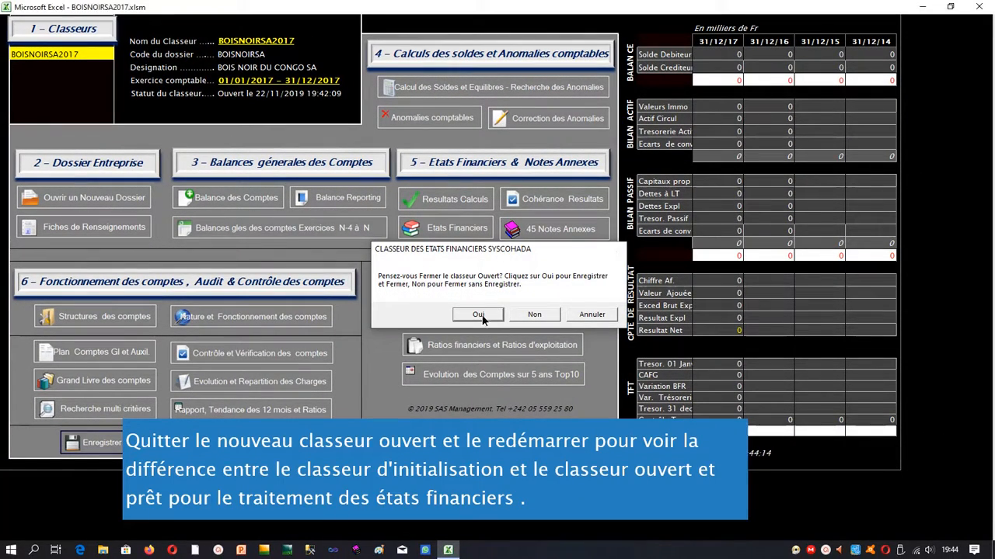
{"action": "left_click", "coordinate": [480, 316]}
{"action": "double_click", "coordinate": [156, 338]}
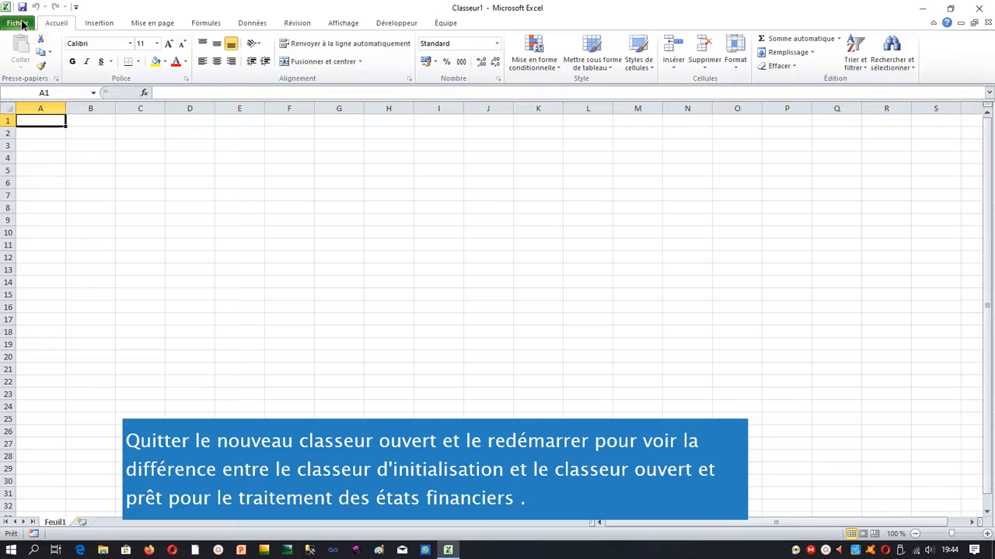
Open BOISNOIRSA2017.xlsm from C:\DataSasManager rather than SASMANAGER2019.xlsm.
{"action": "left_click", "coordinate": [20, 23]}
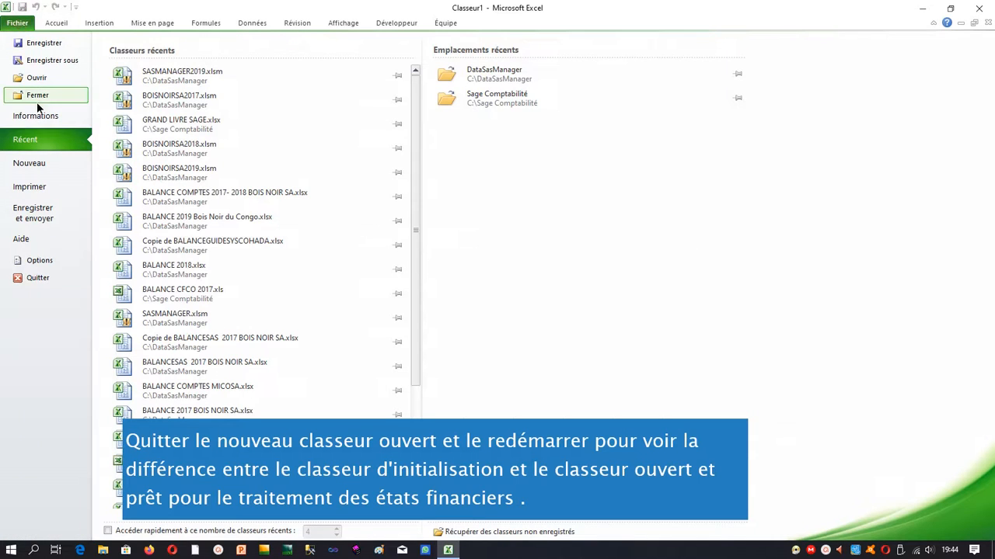
{"action": "left_click", "coordinate": [38, 81]}
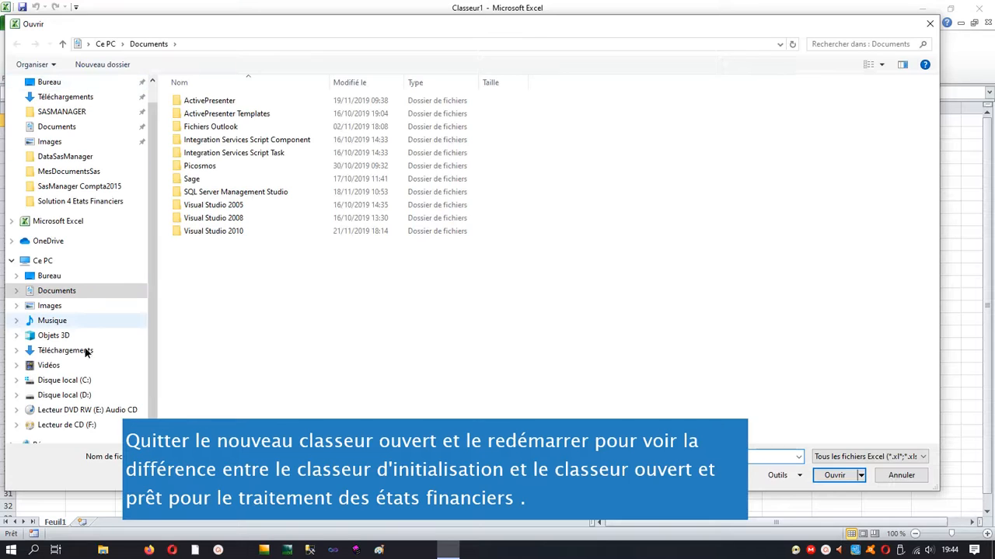
{"action": "left_click", "coordinate": [70, 380]}
{"action": "double_click", "coordinate": [77, 381]}
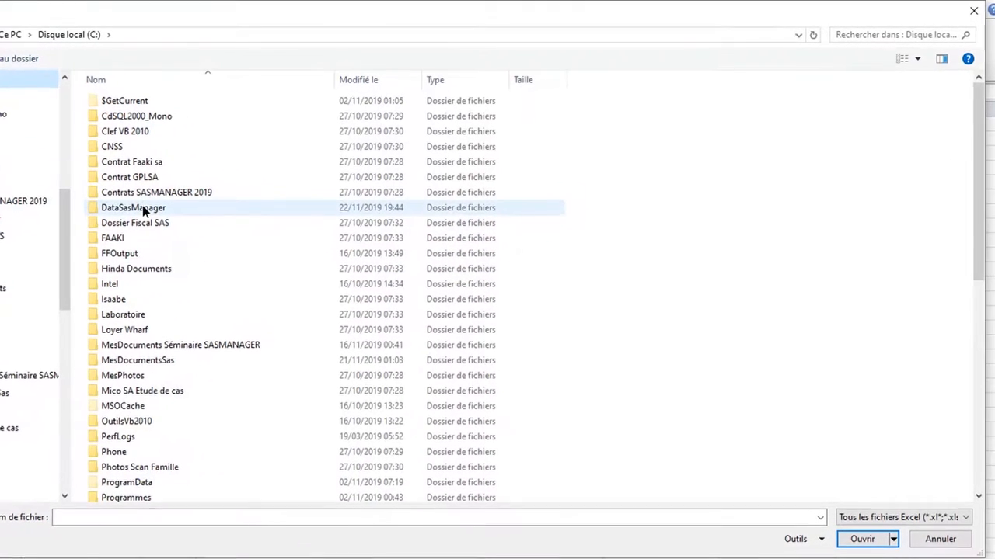
{"action": "left_click", "coordinate": [220, 193]}
{"action": "double_click", "coordinate": [132, 207]}
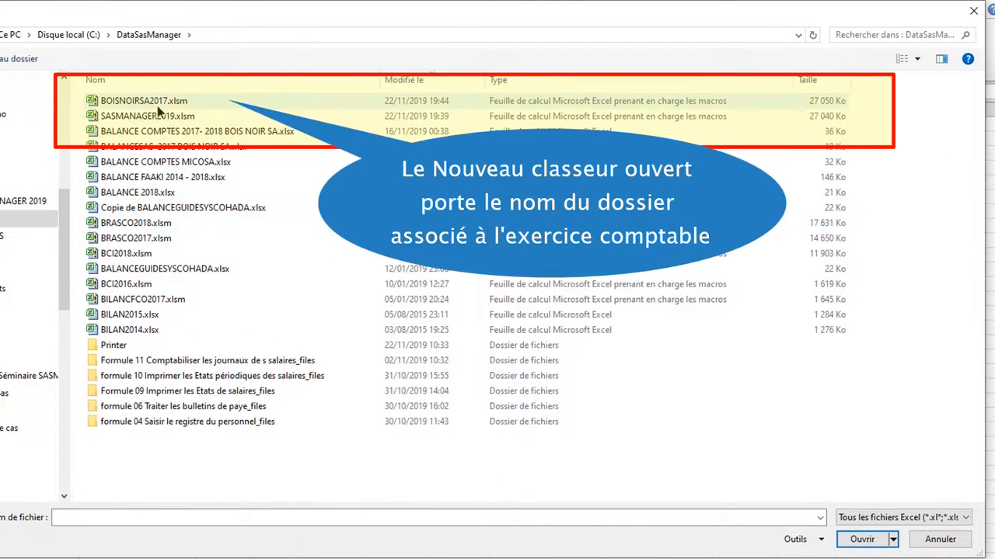
{"action": "left_click", "coordinate": [175, 102]}
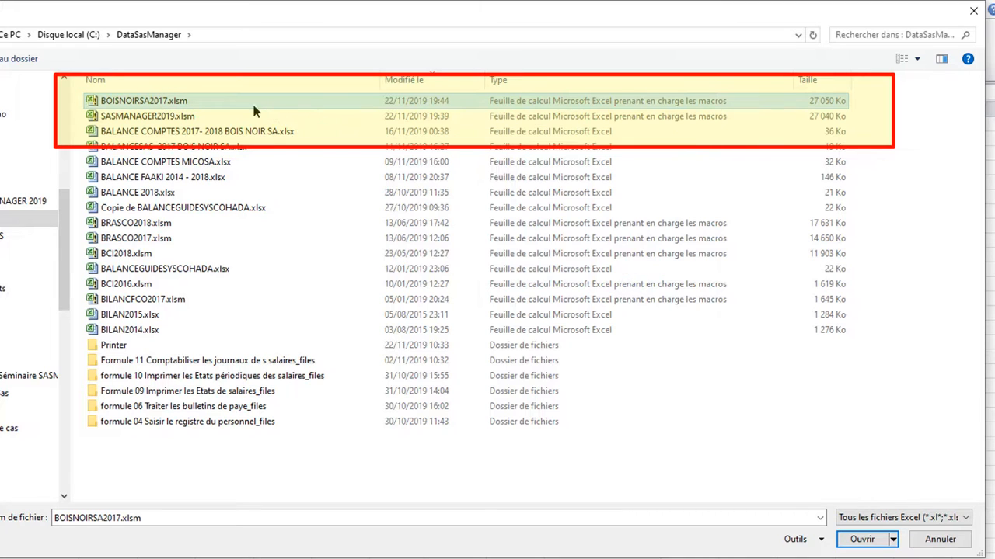
{"action": "left_click", "coordinate": [190, 117]}
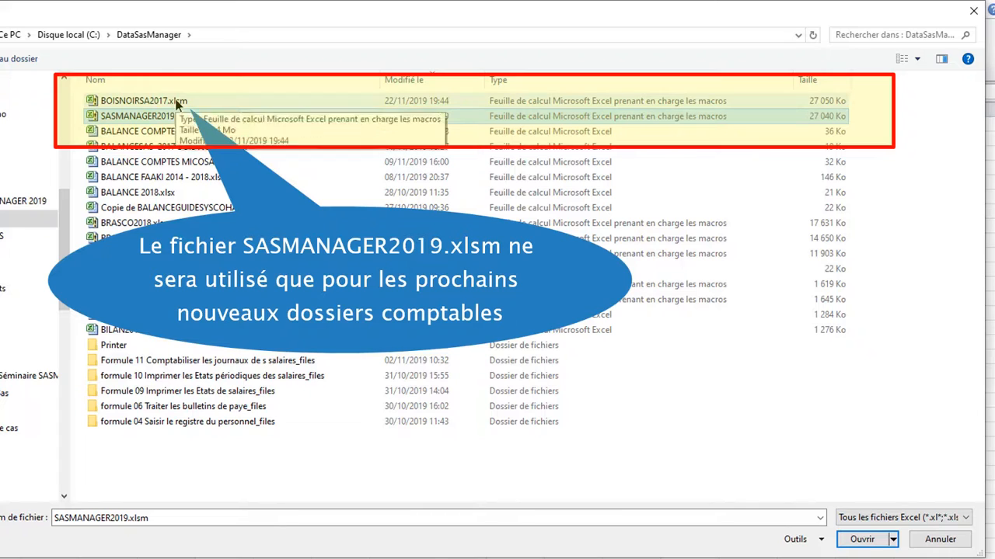
{"action": "left_click", "coordinate": [177, 103]}
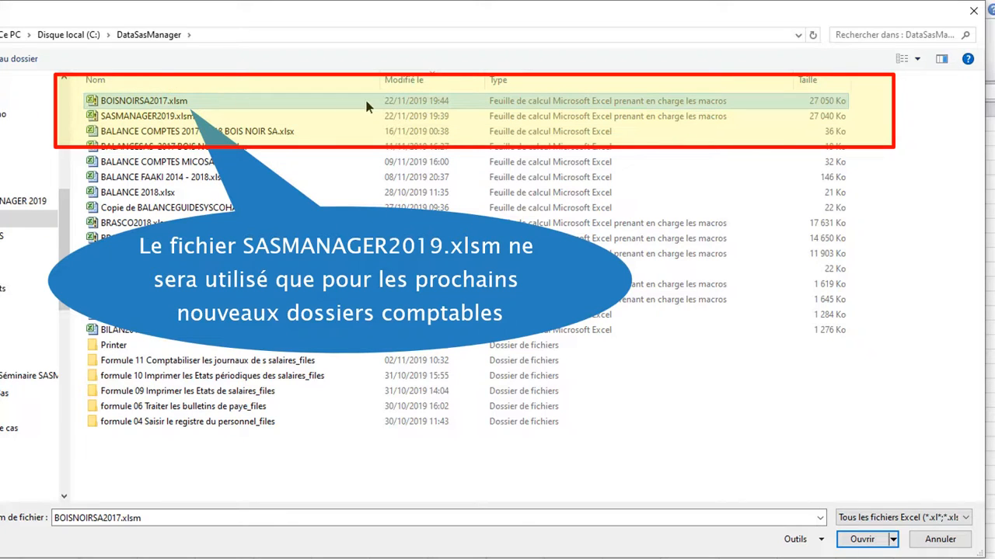
{"action": "double_click", "coordinate": [286, 106]}
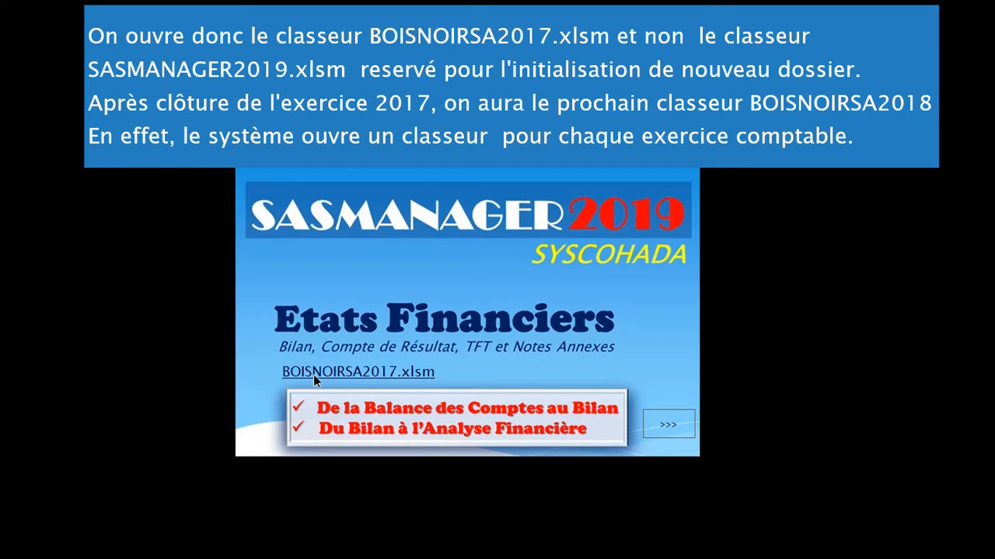
Dismiss the splash and unlock BOISNOIRSA2017.xlsm with the licence number and password.
{"action": "left_click", "coordinate": [666, 427]}
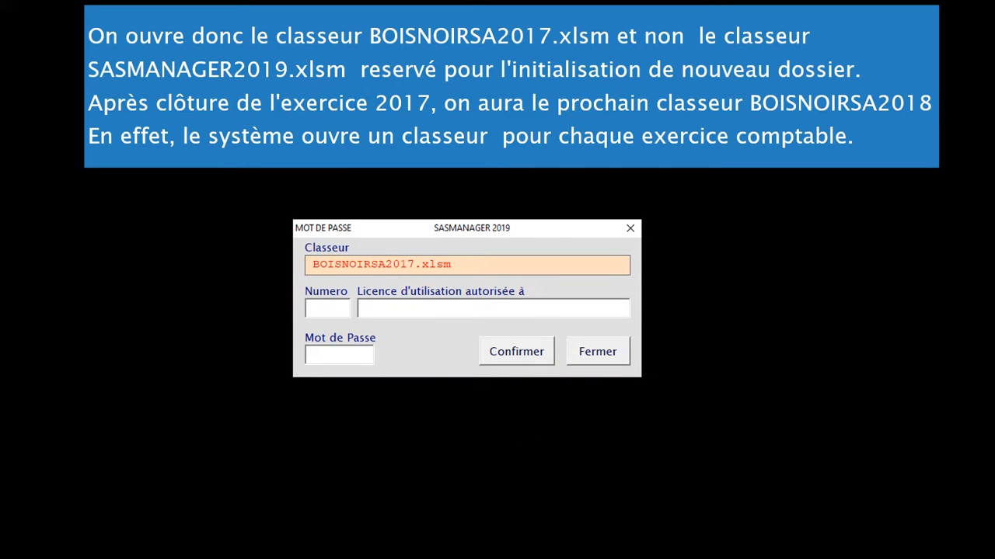
{"action": "type", "text": "111"}
{"action": "key", "text": "Return"}
{"action": "type", "text": "*"}
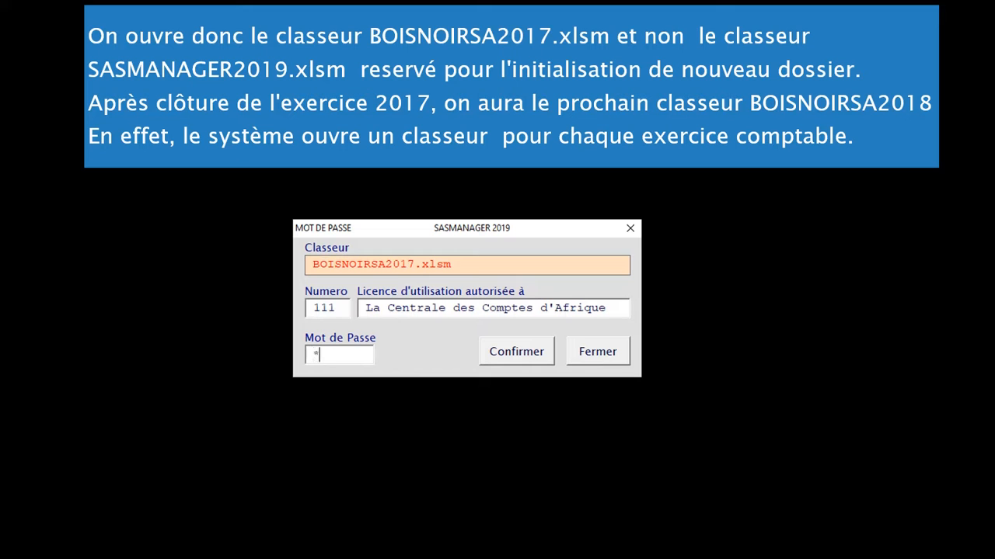
{"action": "type", "text": "****"}
{"action": "key", "text": "Tab"}
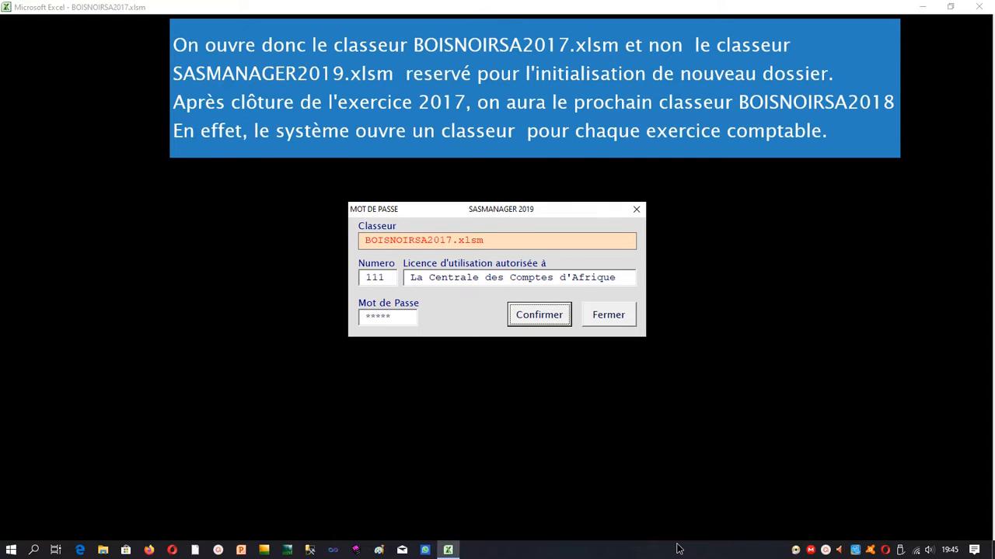
{"action": "key", "text": "Return"}
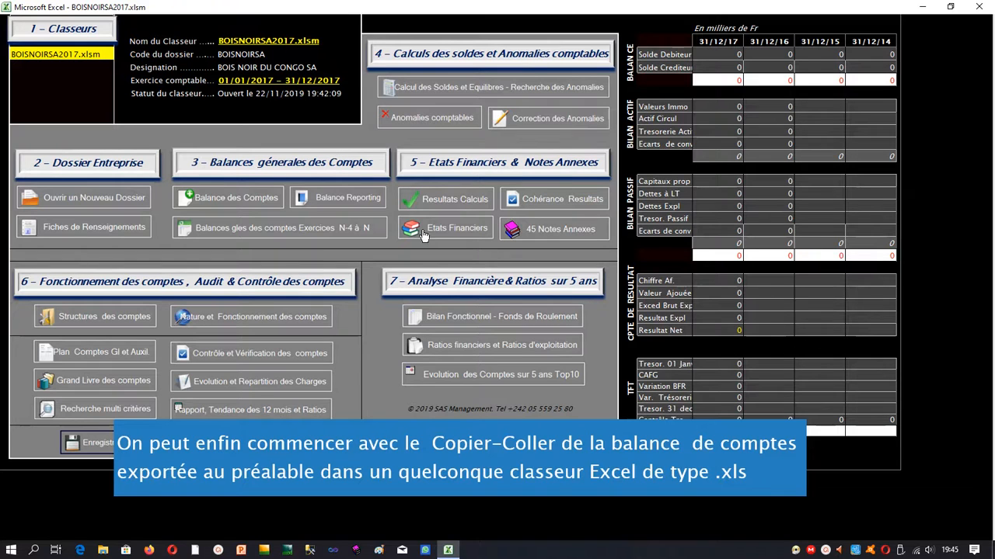
Open the Balance Générale sheet and its COPIER/COLLER LA BALANCE window.
{"action": "left_click", "coordinate": [223, 191]}
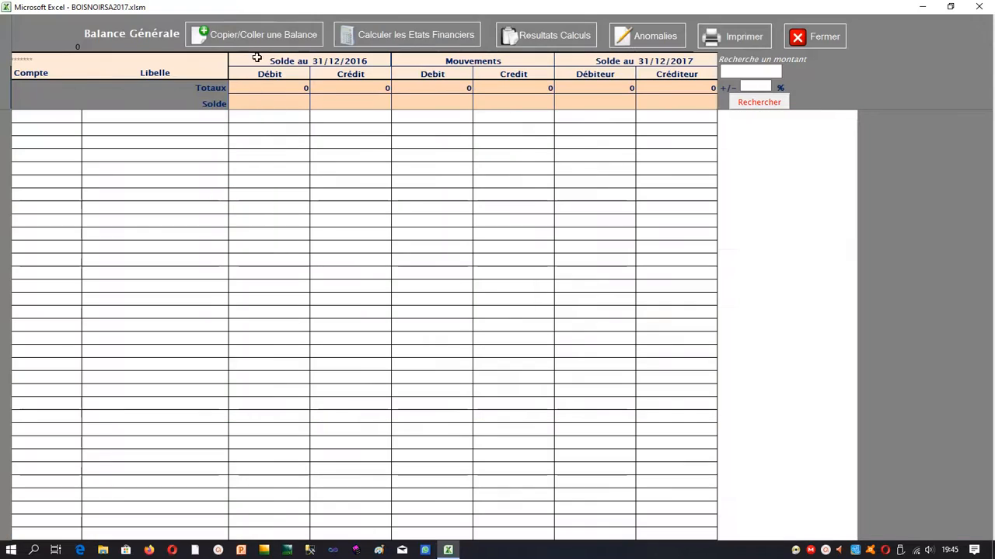
{"action": "left_click", "coordinate": [258, 34]}
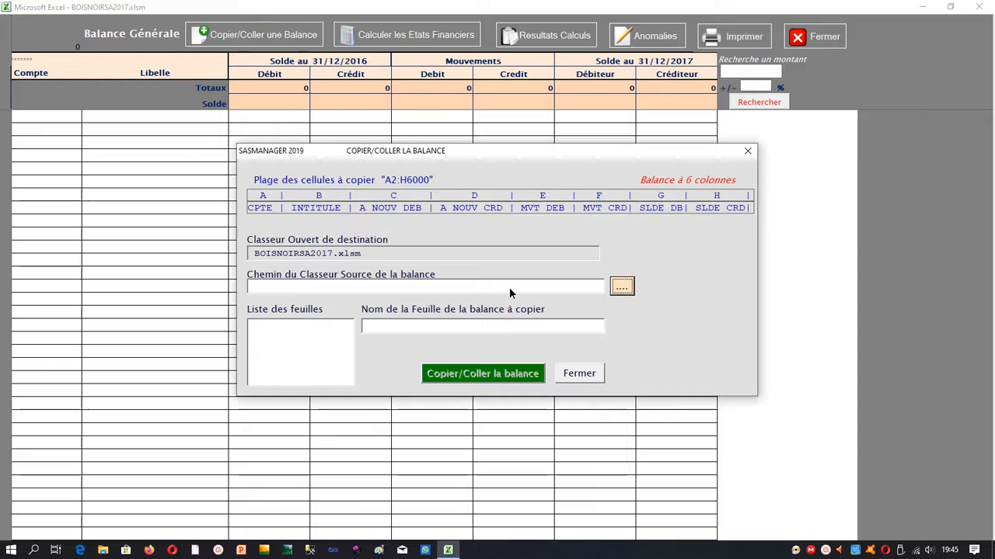